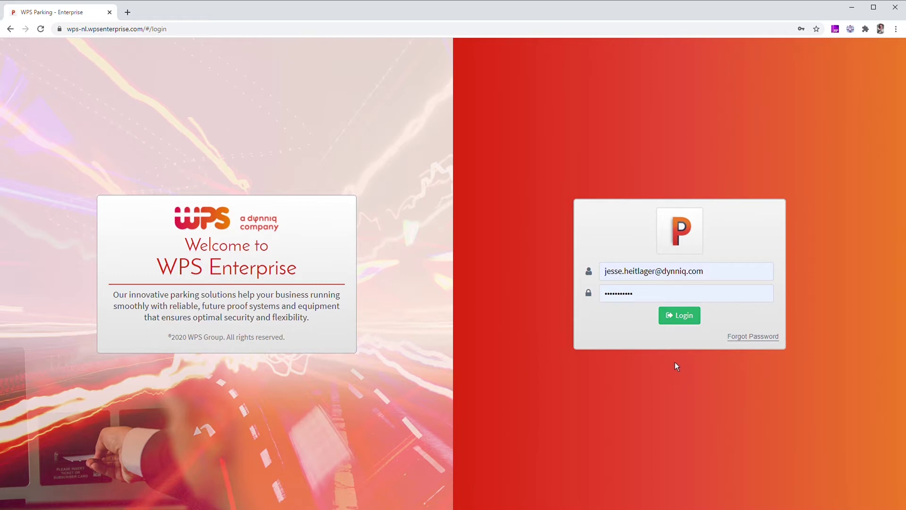
Log in with the prefilled credentials and open the Live Operator app, allowing it to show notifications.
click(683, 319)
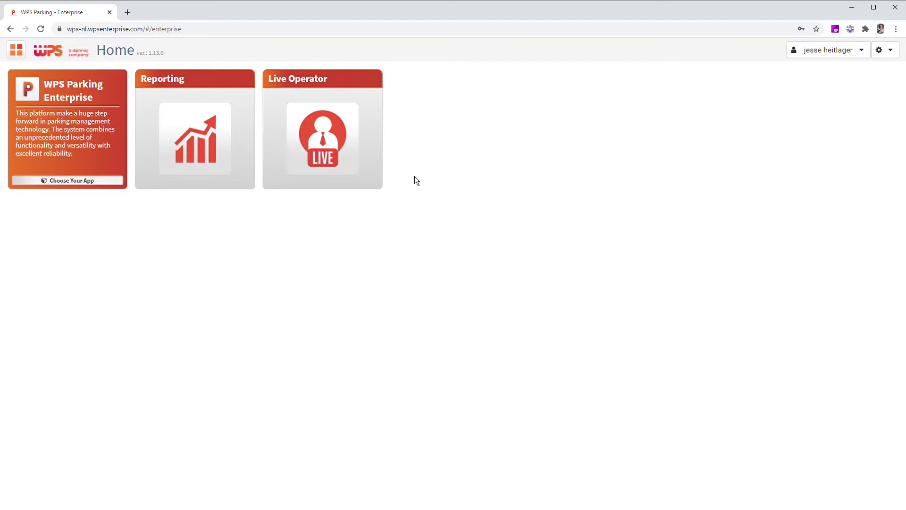
click(338, 165)
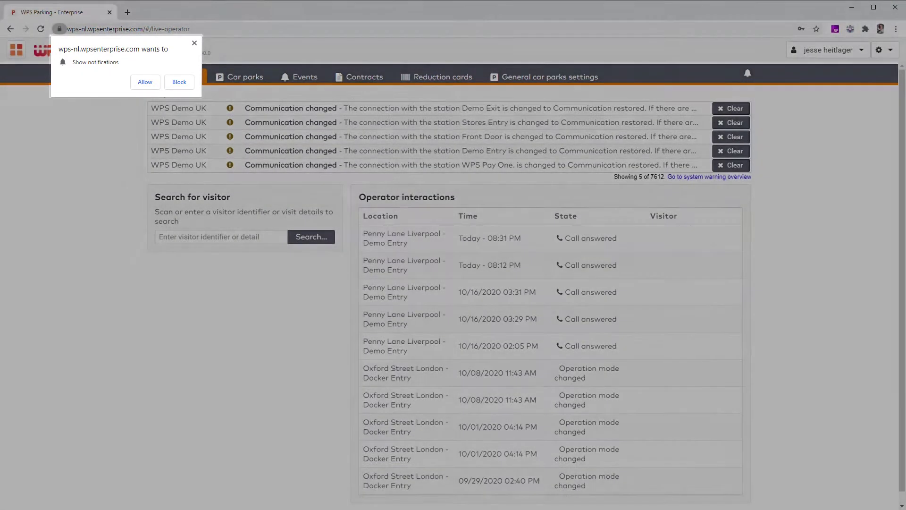
click(149, 85)
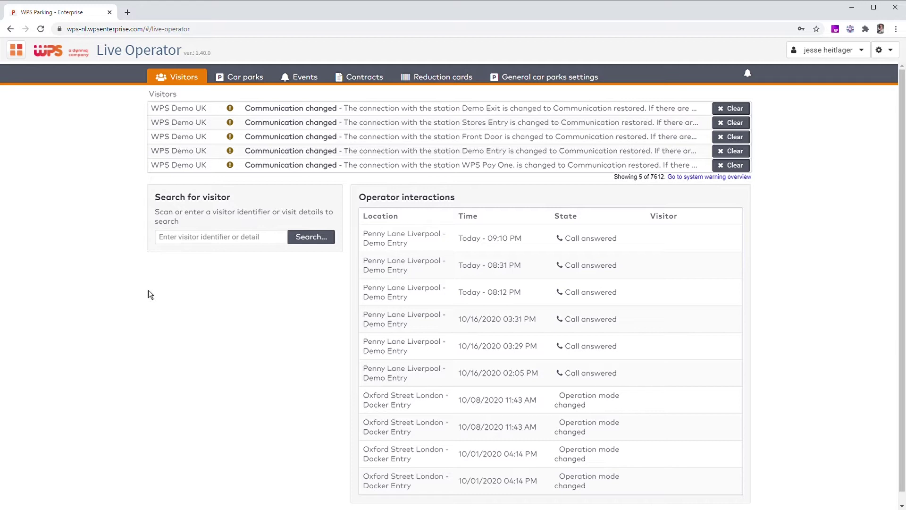
View Penny Lane Liverpool's Demo Entry station from the car parks overview and answer its incoming call.
click(239, 85)
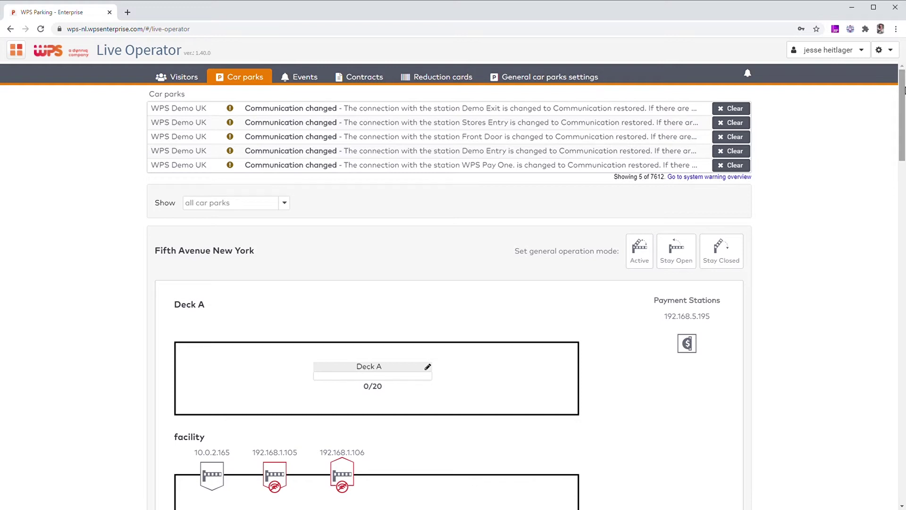
drag(904, 90, 893, 278)
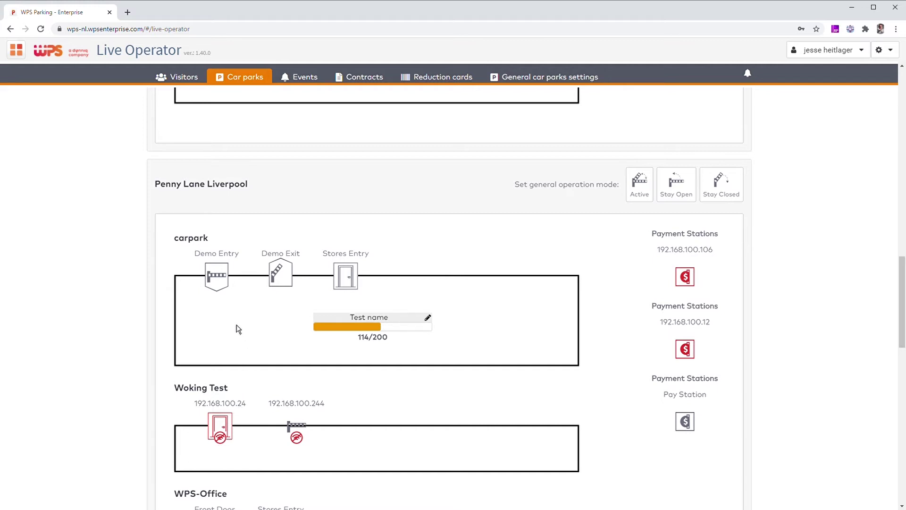
click(213, 288)
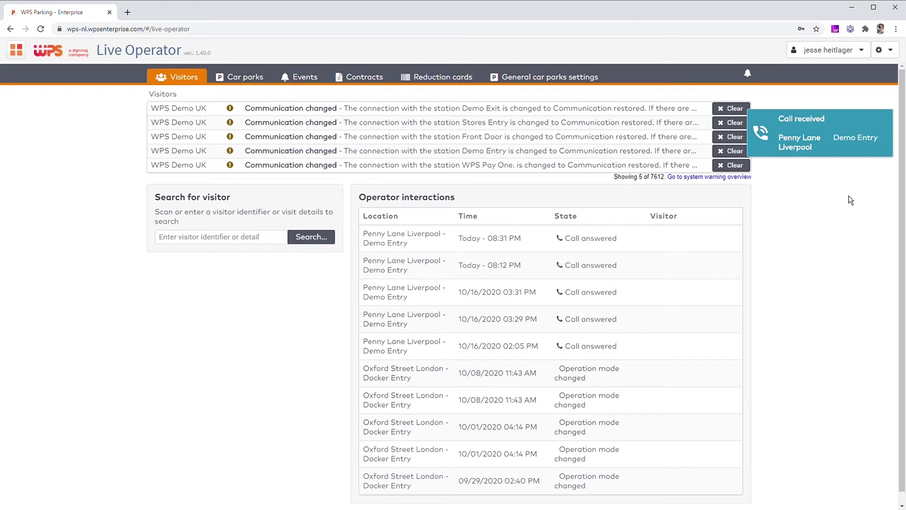
click(815, 145)
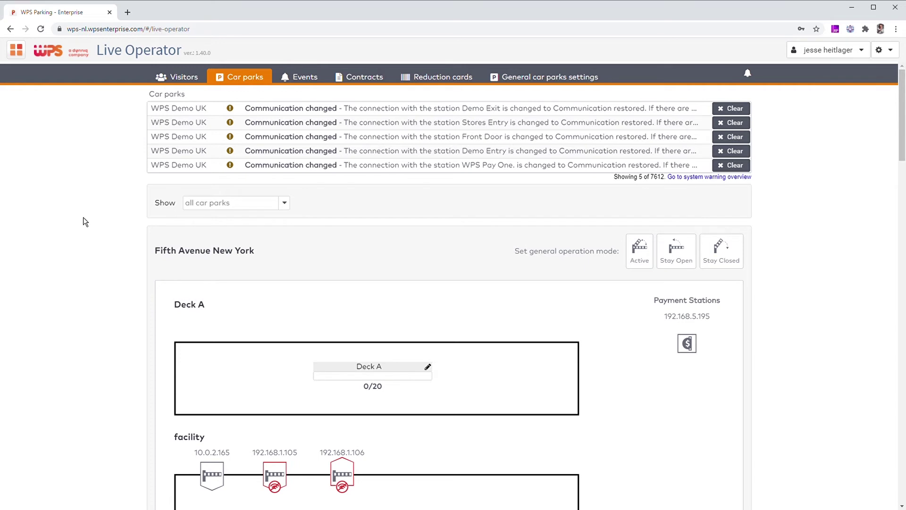
Show only the Penny Lane Liverpool car park and expand the current activity of its Demo Entry station.
click(252, 208)
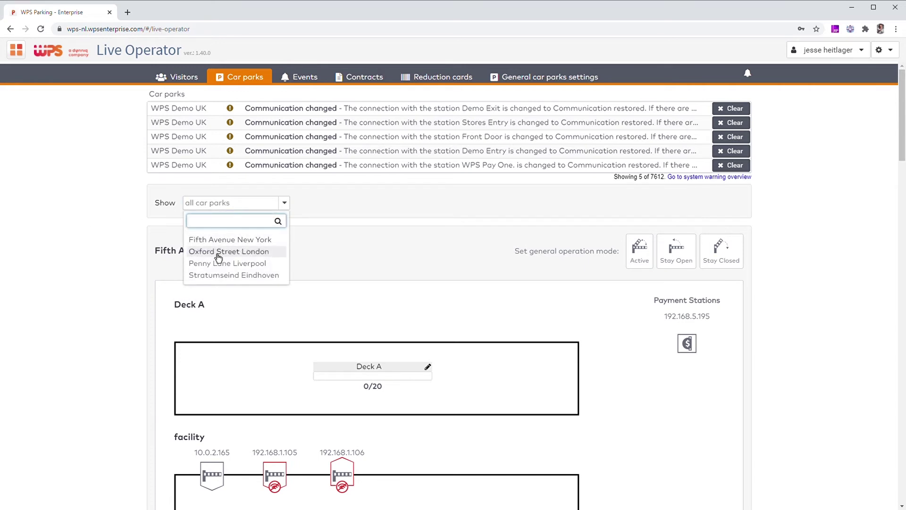
click(239, 263)
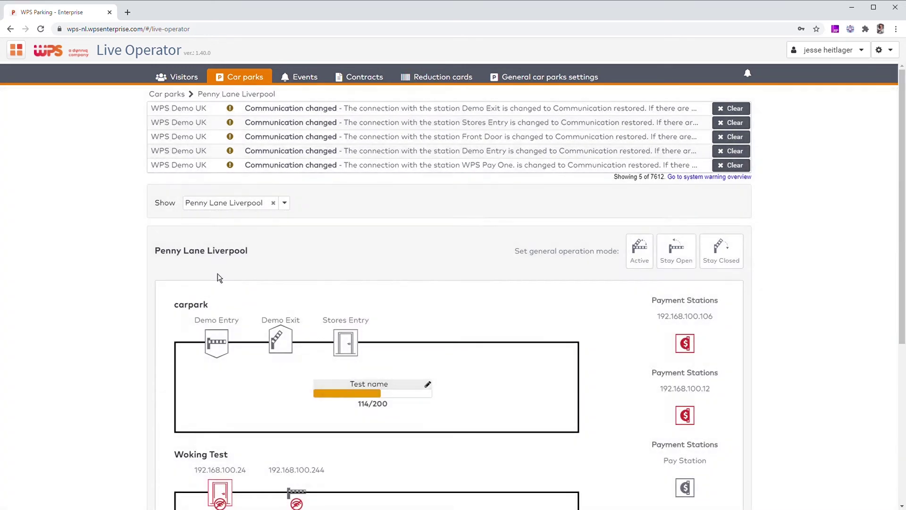
scroll(218, 272, down, 3)
click(220, 215)
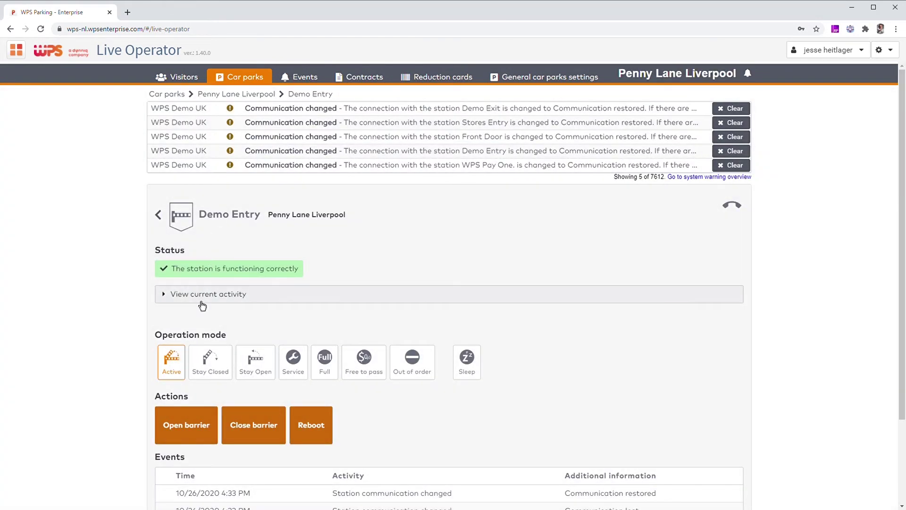
click(202, 302)
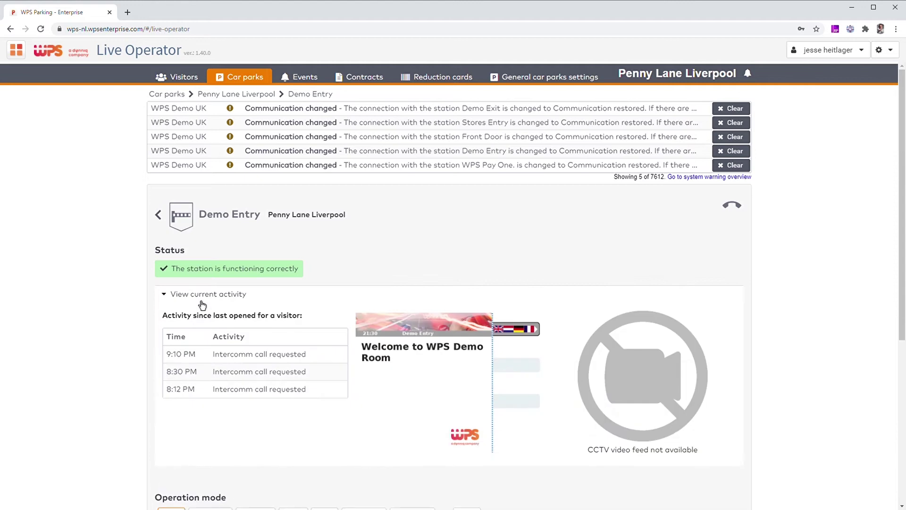
scroll(203, 302, down, 3)
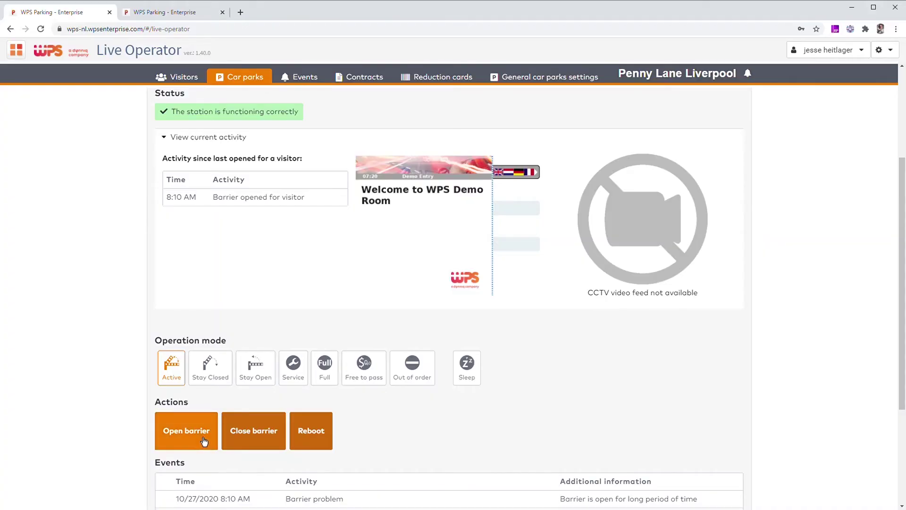
Open the Demo Entry barrier manually, submitting the message "customer needs to get in".
click(206, 445)
scroll(222, 424, down, 3)
scroll(236, 403, down, 1)
click(238, 334)
text(customer needs to get in)
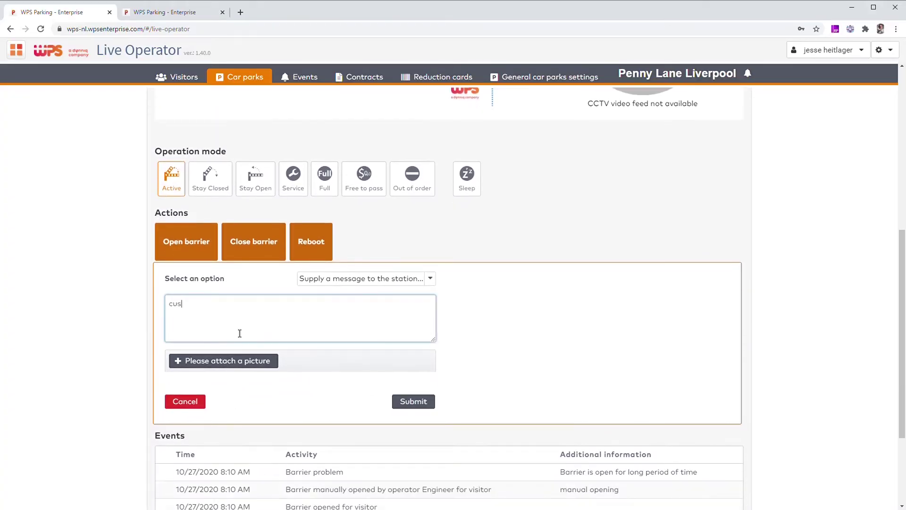
click(415, 406)
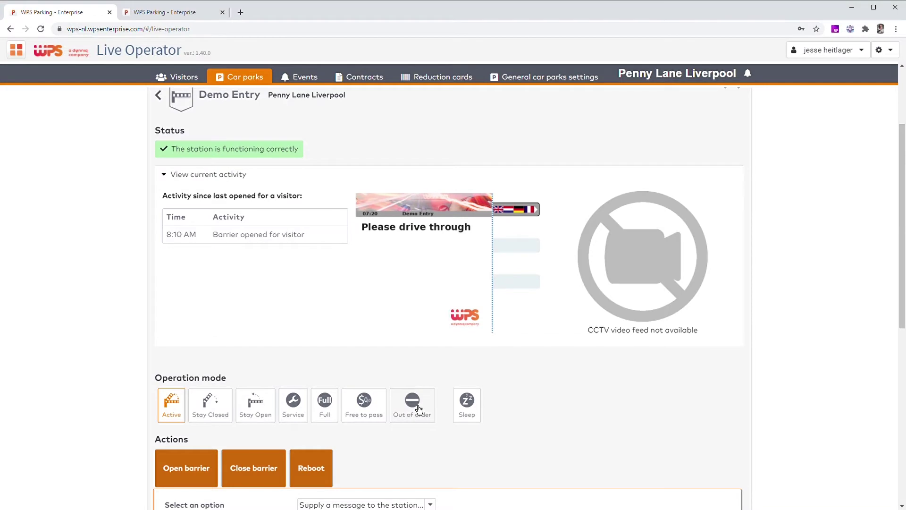
Open the visitor behind the latest "Barrier opened for visitor" event and try the APB Reset and WPS Staff contract options.
scroll(418, 409, down, 4)
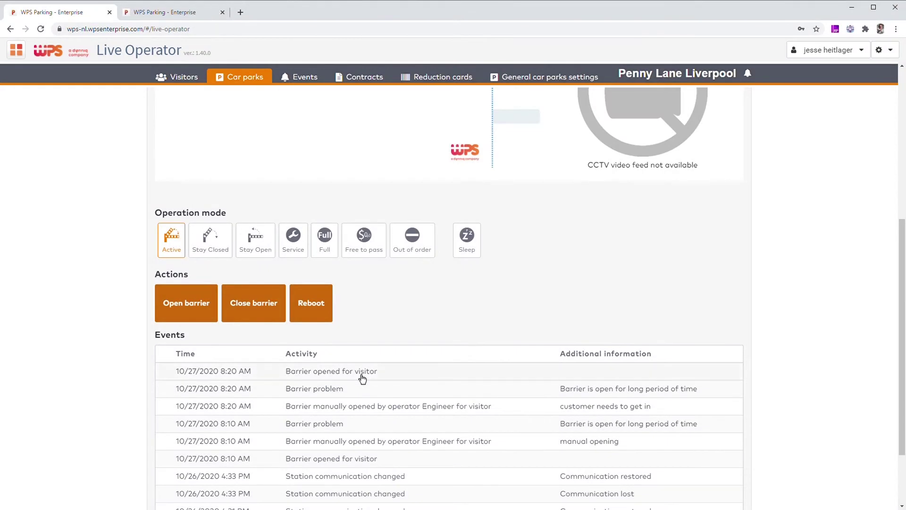
click(362, 379)
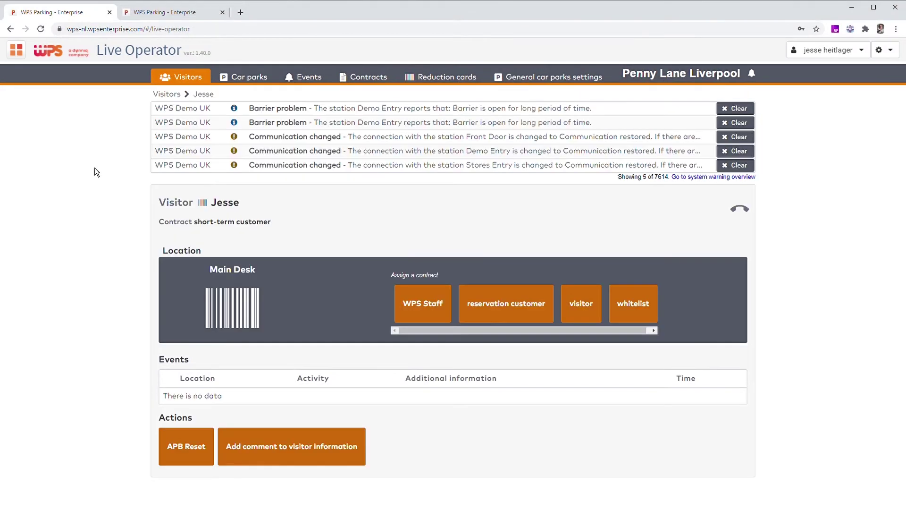
click(192, 457)
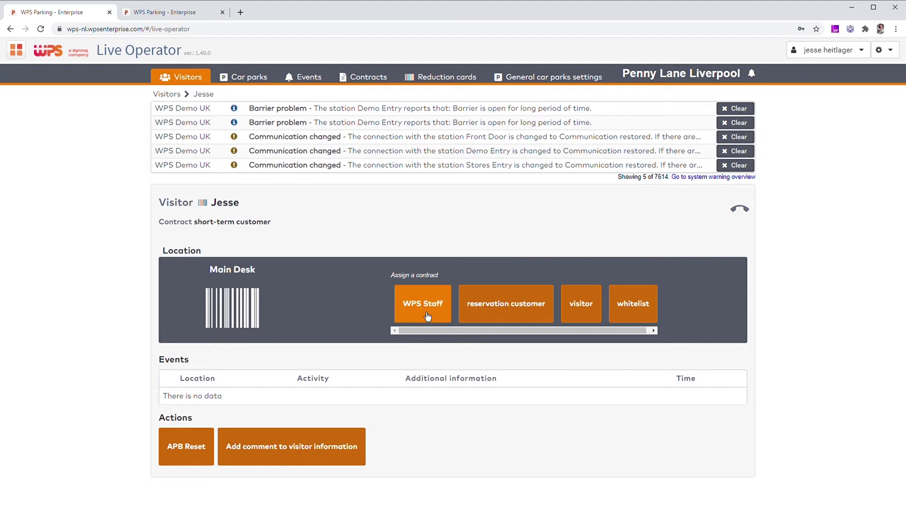
click(428, 315)
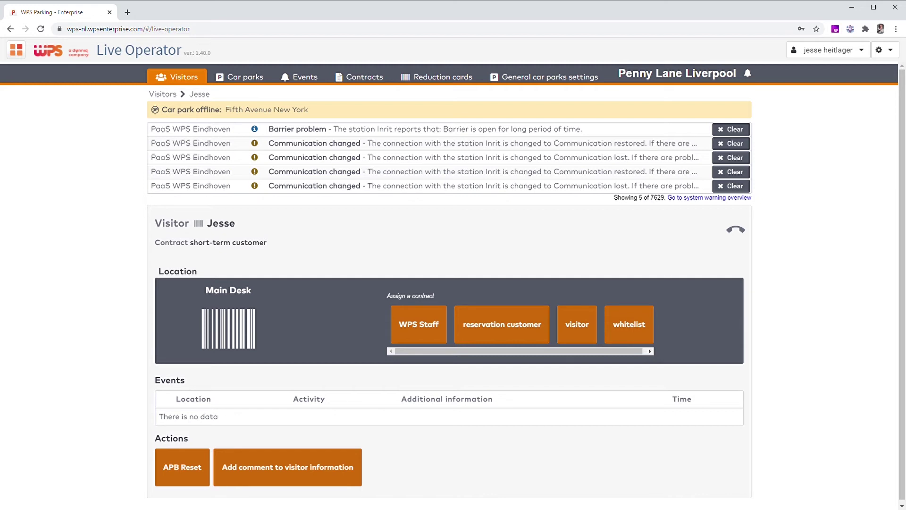
Show only the Oxford Street London car park in the car parks overview.
click(247, 78)
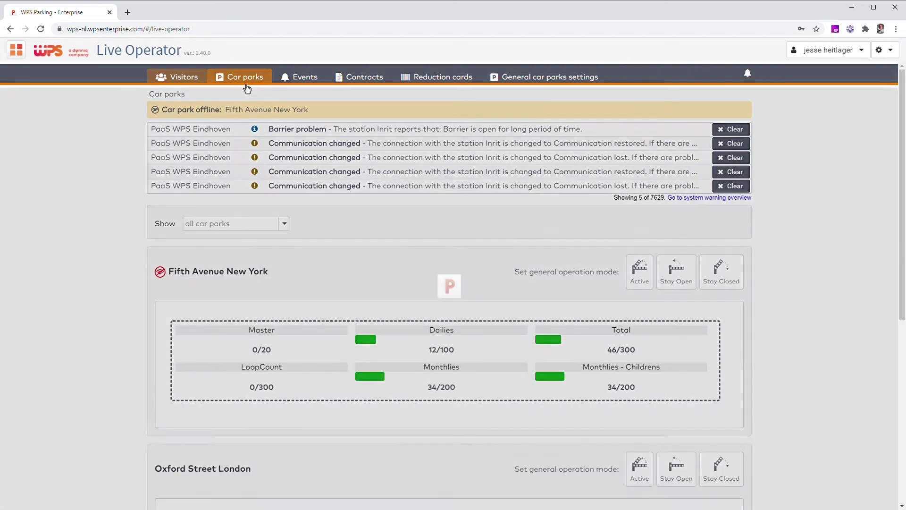
click(229, 224)
click(226, 273)
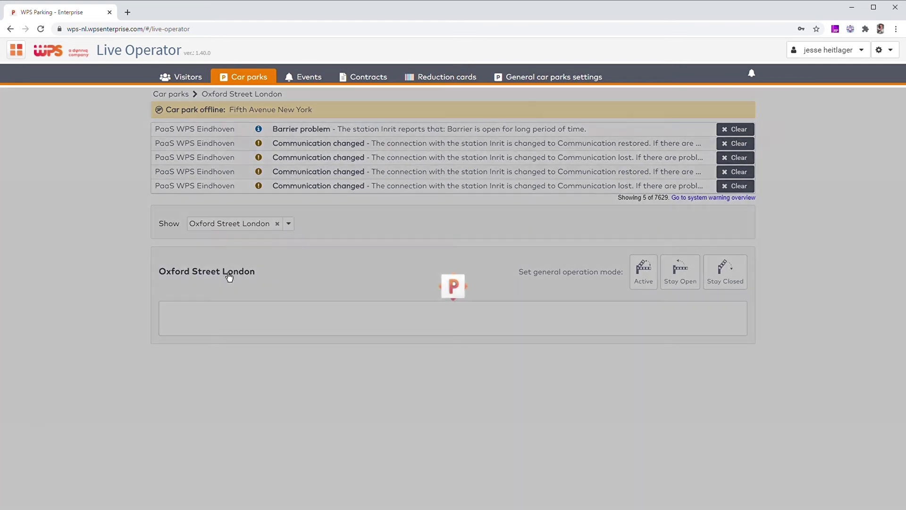
Set the occupancy count of Oxford Street London's Victoria main section to 200.
scroll(331, 283, down, 3)
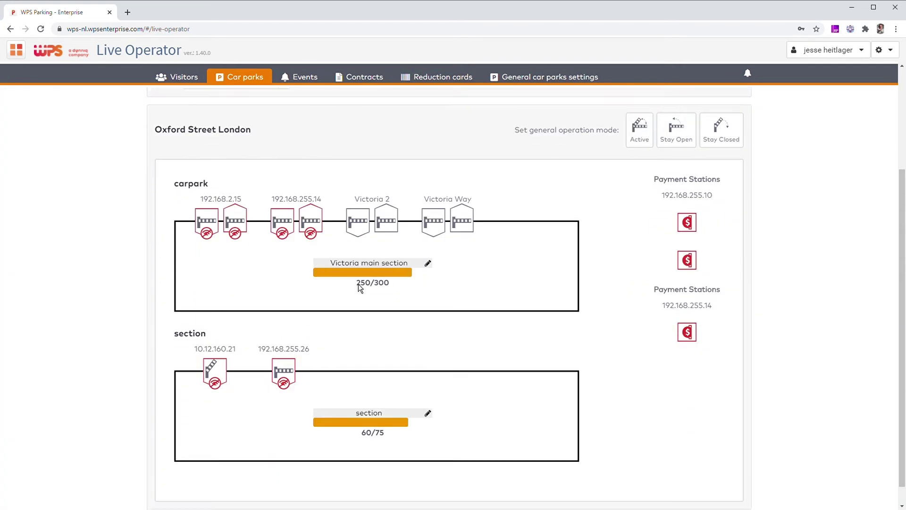
click(428, 264)
click(403, 279)
key(BackSpace)
key(BackSpace)
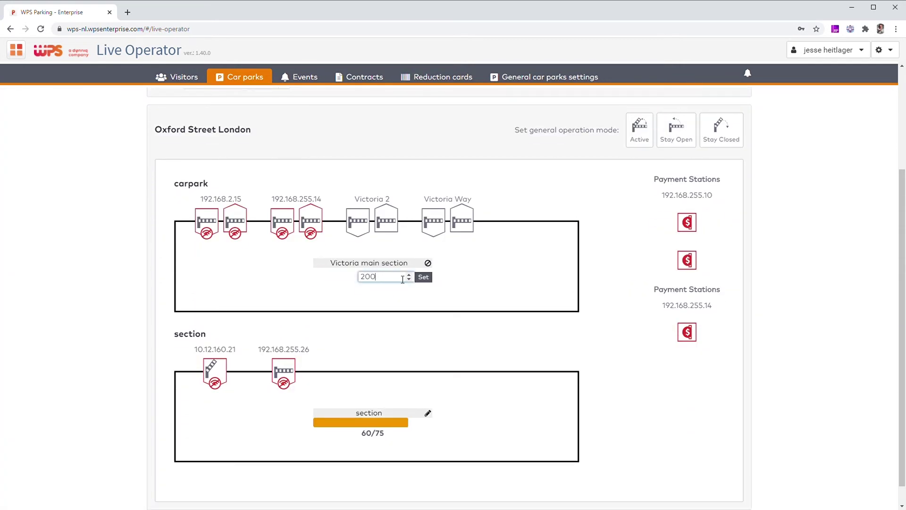
click(423, 278)
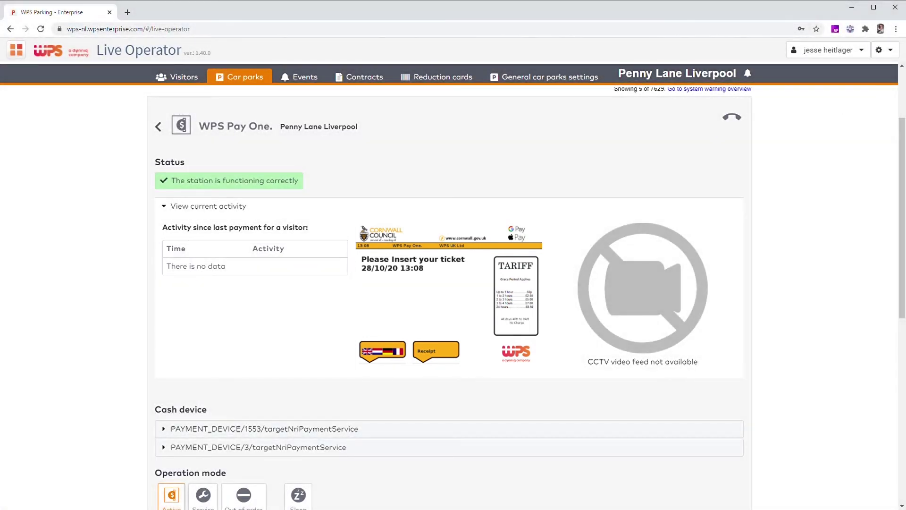
Examine the bill and coin levels of cash device PAYMENT_DEVICE/1553 on the WPS Pay One. station.
scroll(793, 216, down, 4)
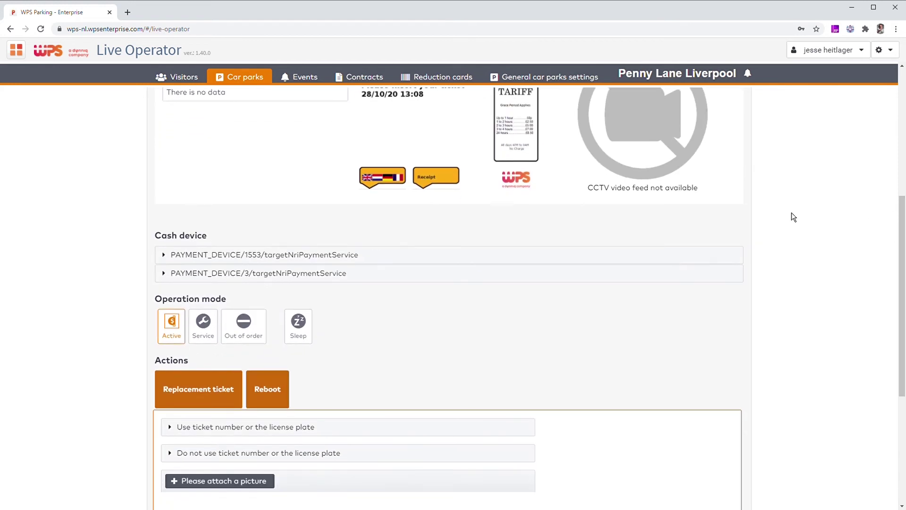
click(171, 258)
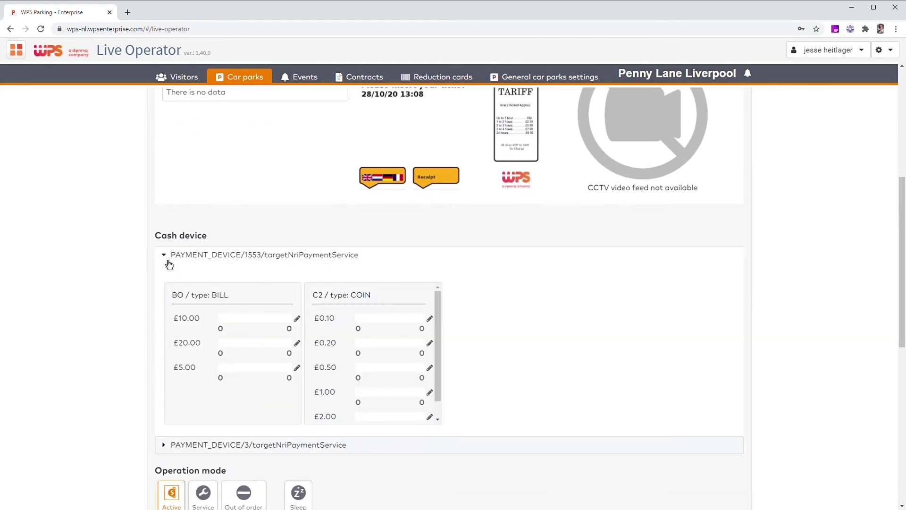
click(169, 260)
Enter the vehicle's license plate in the replacement ticket form and collapse that section.
drag(902, 258, 902, 364)
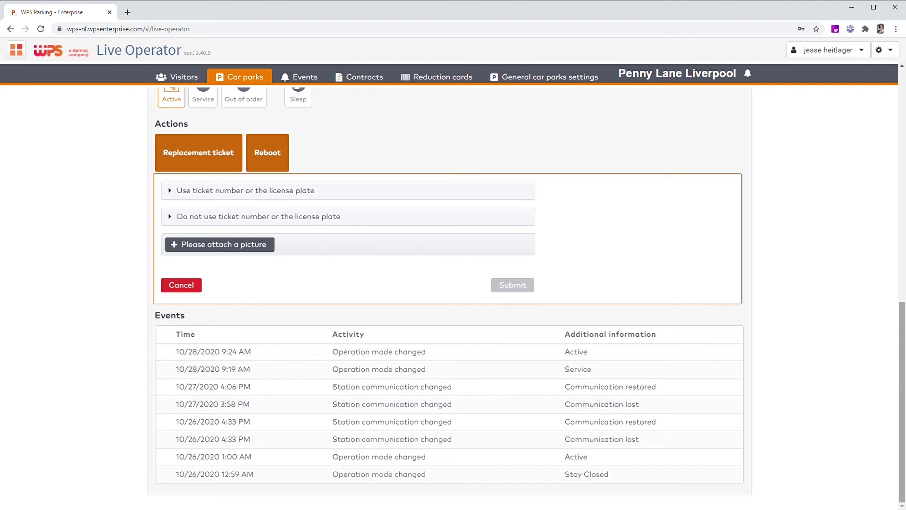
scroll(453, 293, up, 2)
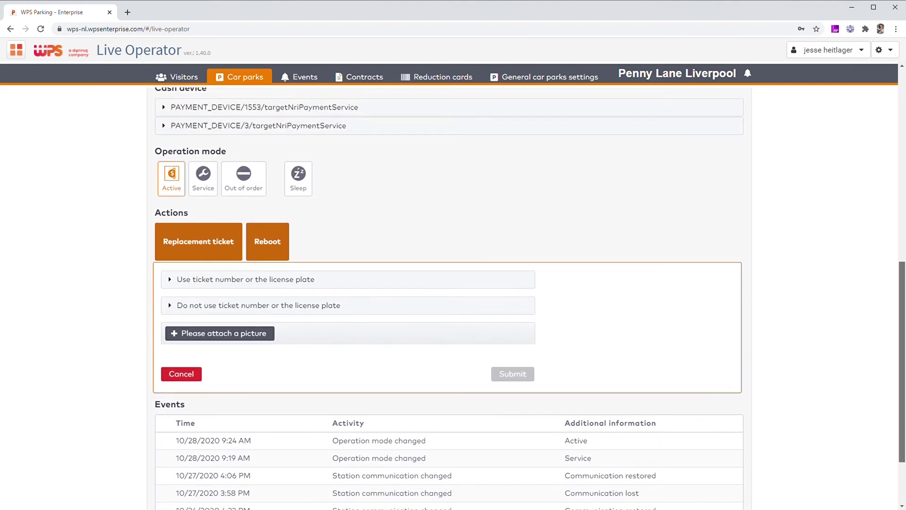
click(189, 279)
text(SG-928-P)
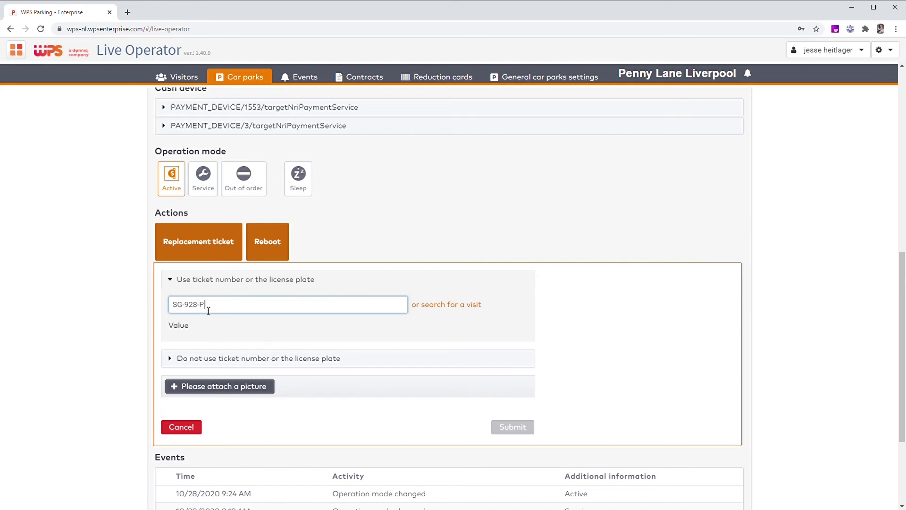
click(174, 285)
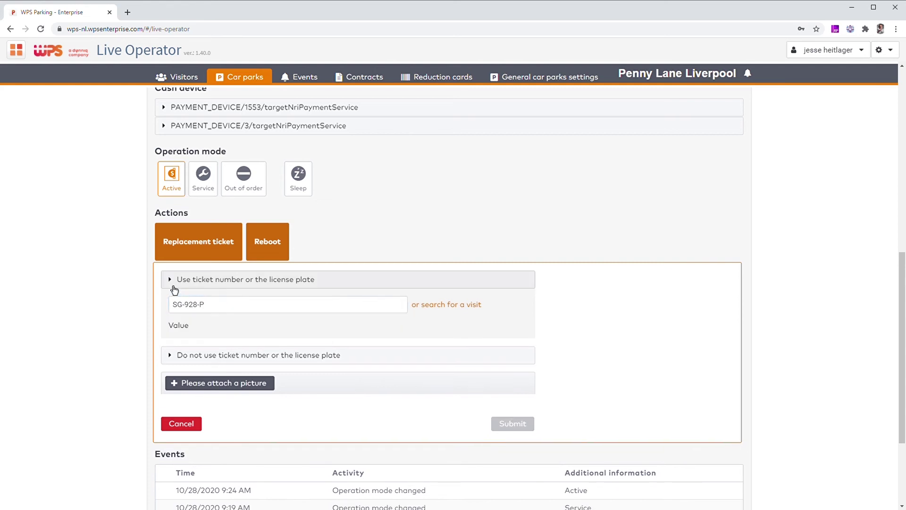
Set the replacement ticket to use no ticket number or license plate, choosing to enter a custom amount.
click(171, 305)
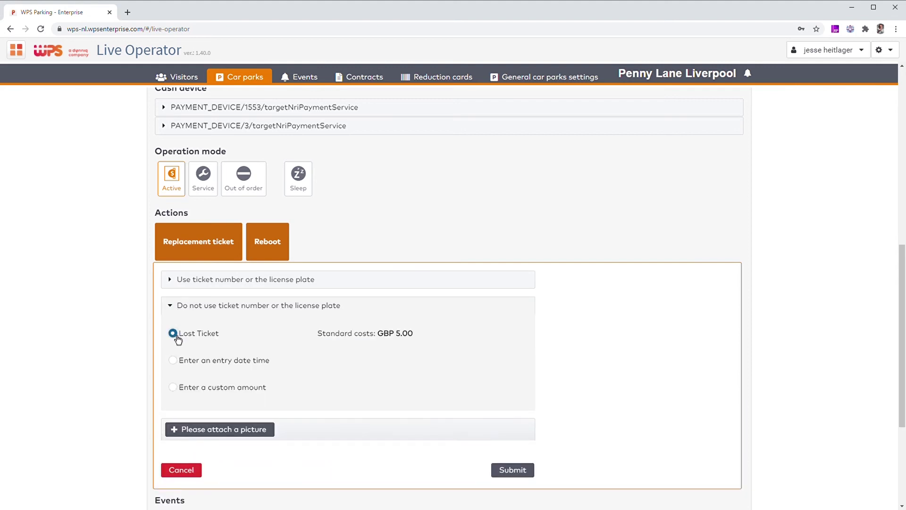
click(173, 360)
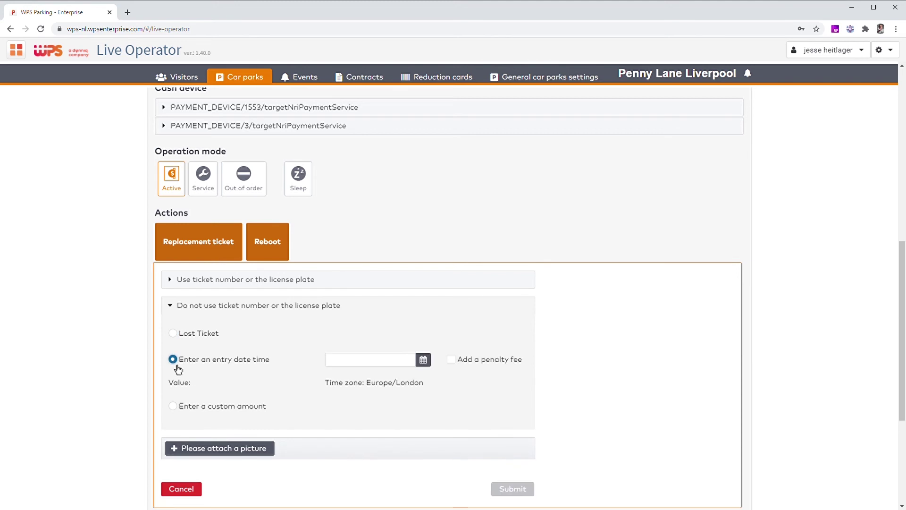
click(176, 408)
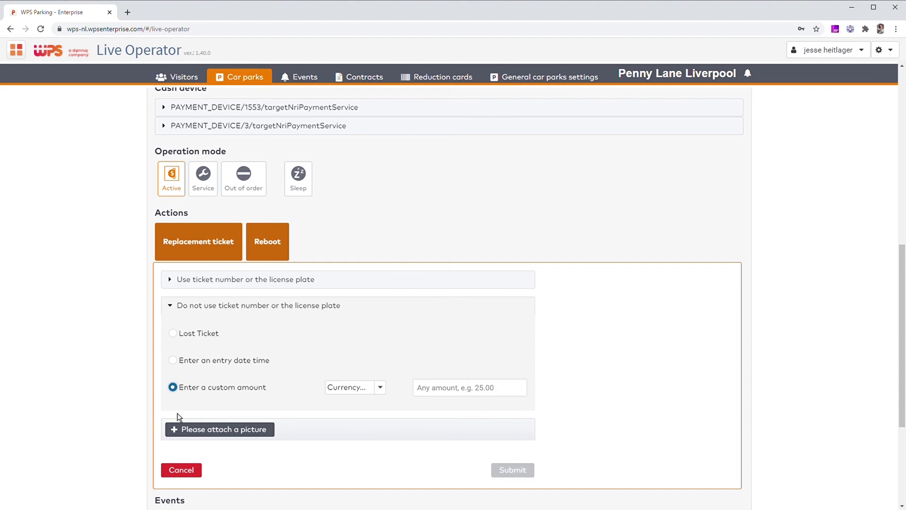